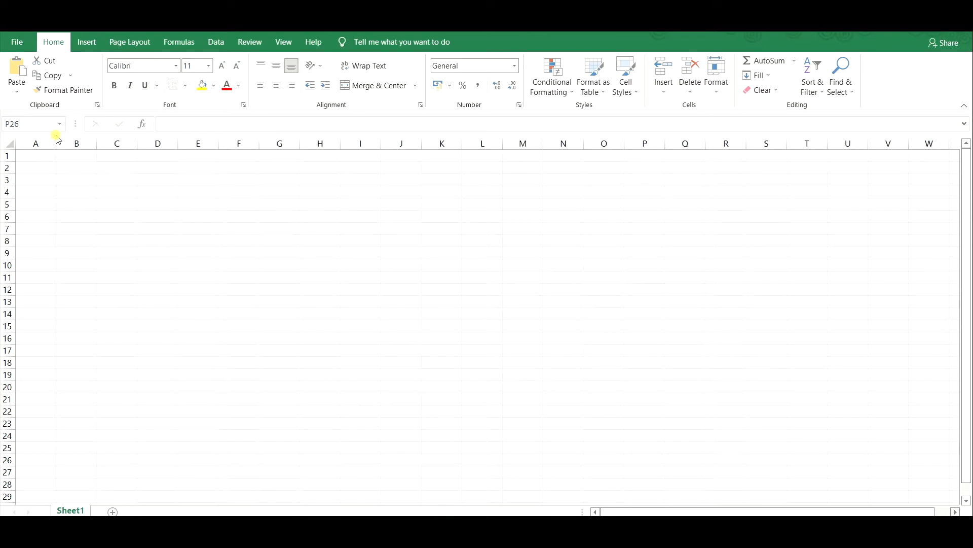
Widen columns A, B, E and F, making E and F wider than A and B
left_click(102, 219)
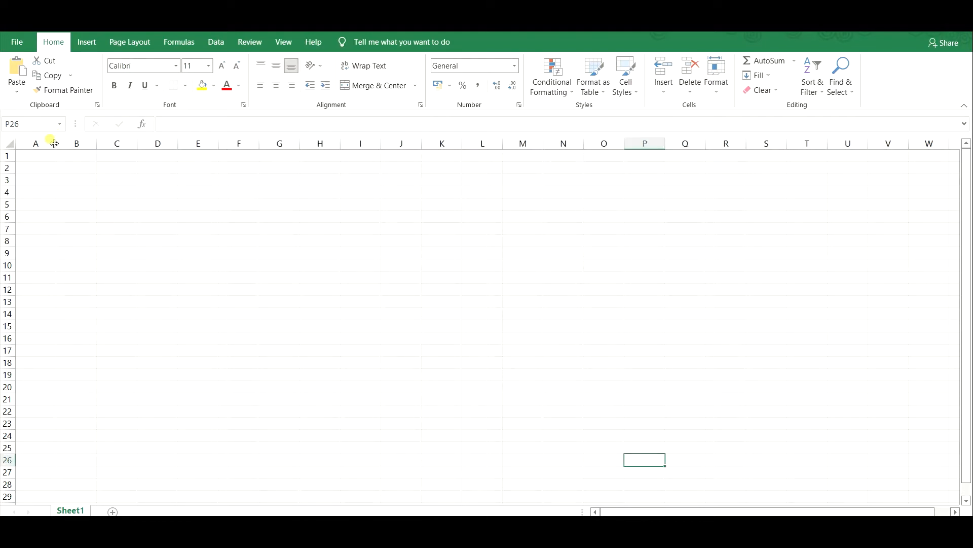
left_click_drag(57, 145, 178, 142)
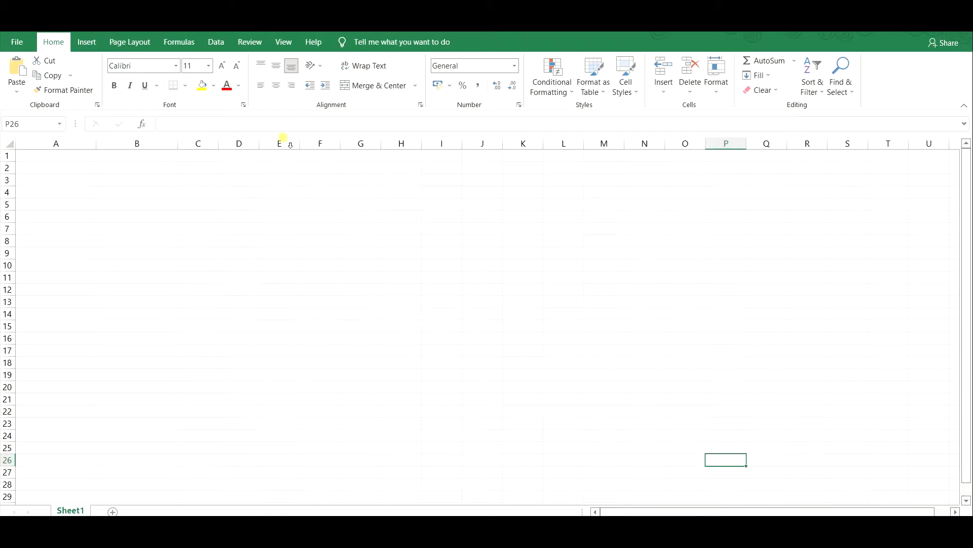
left_click_drag(301, 143, 380, 144)
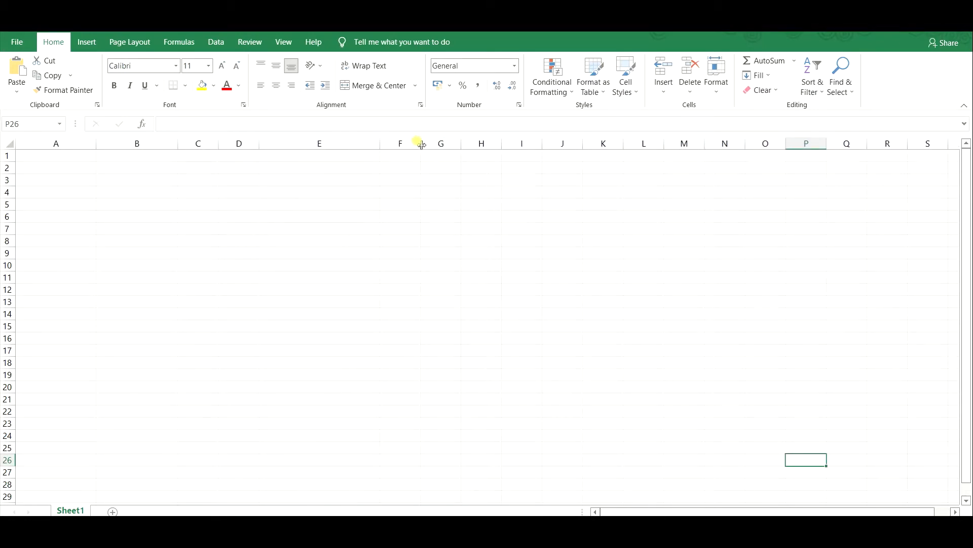
left_click_drag(421, 144, 502, 141)
Merge and center cells A1:Q1 and apply the Heading 1 cell style to the merged cell
left_click_drag(70, 155, 931, 146)
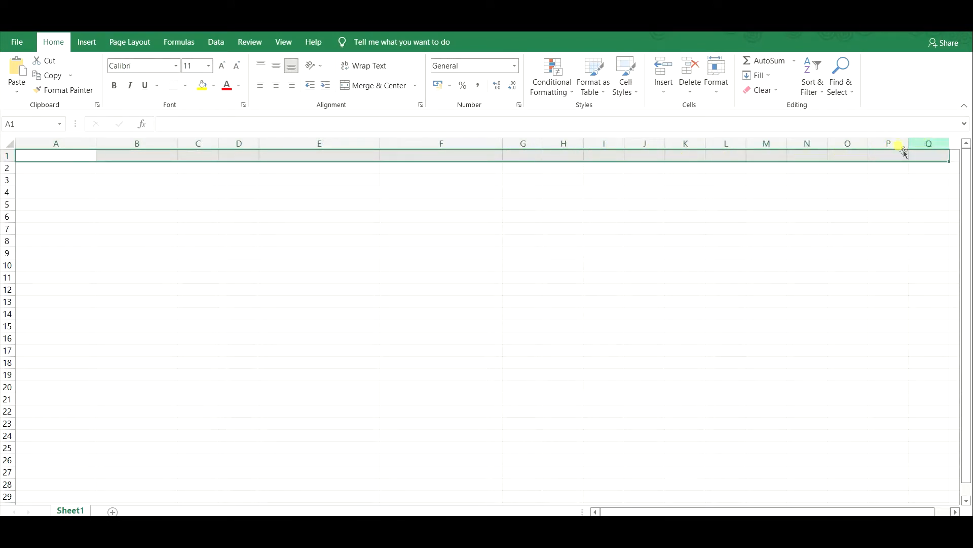
left_click(363, 81)
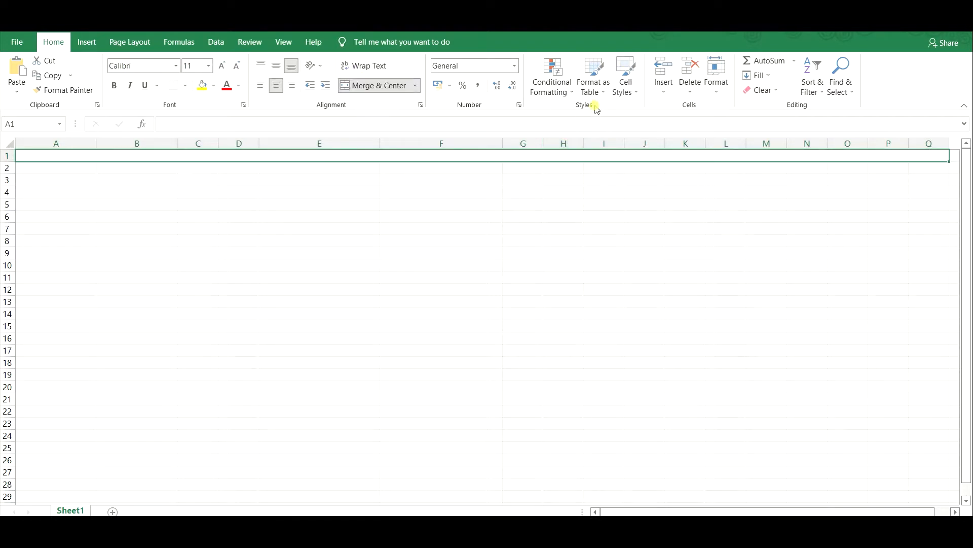
left_click(625, 93)
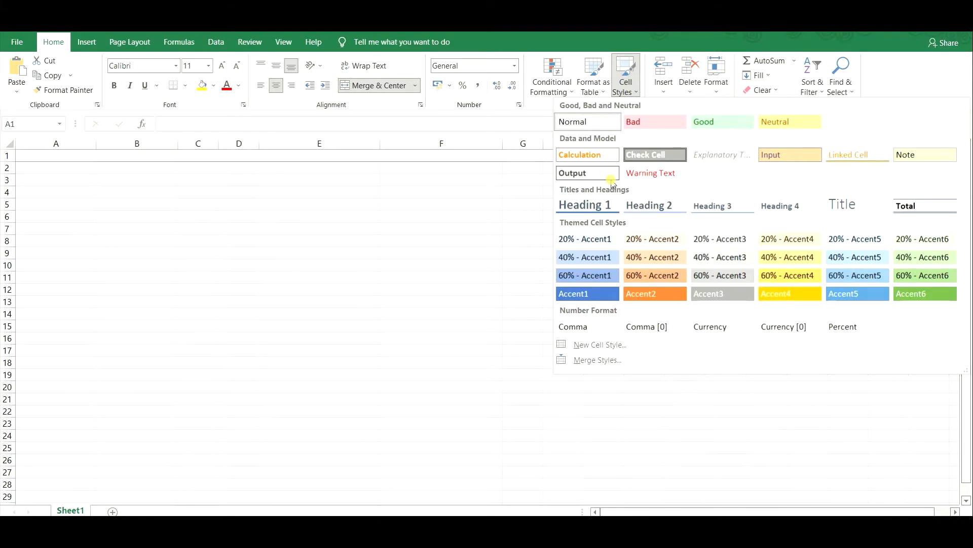
left_click(603, 205)
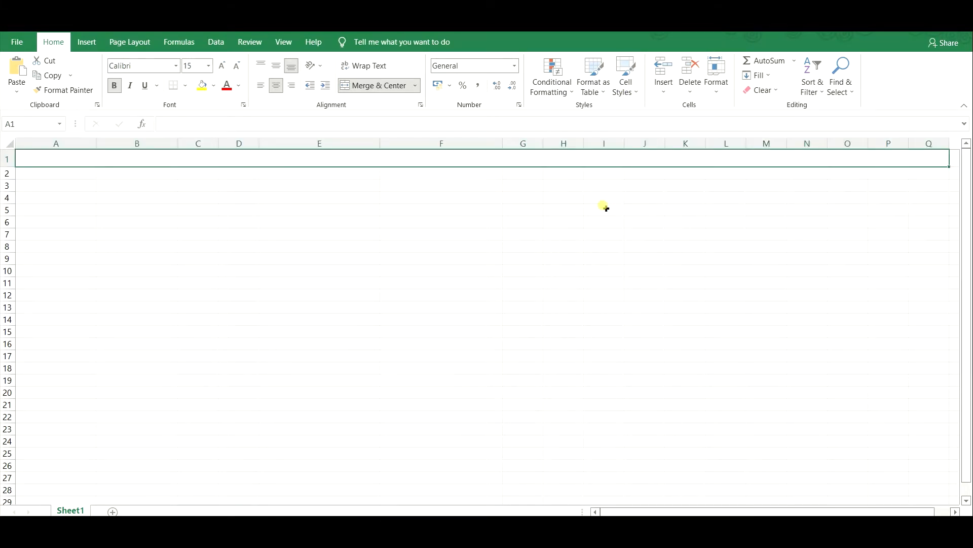
Enter the title "Minutes Calculator:" in the merged cell of row 1
type("Mi")
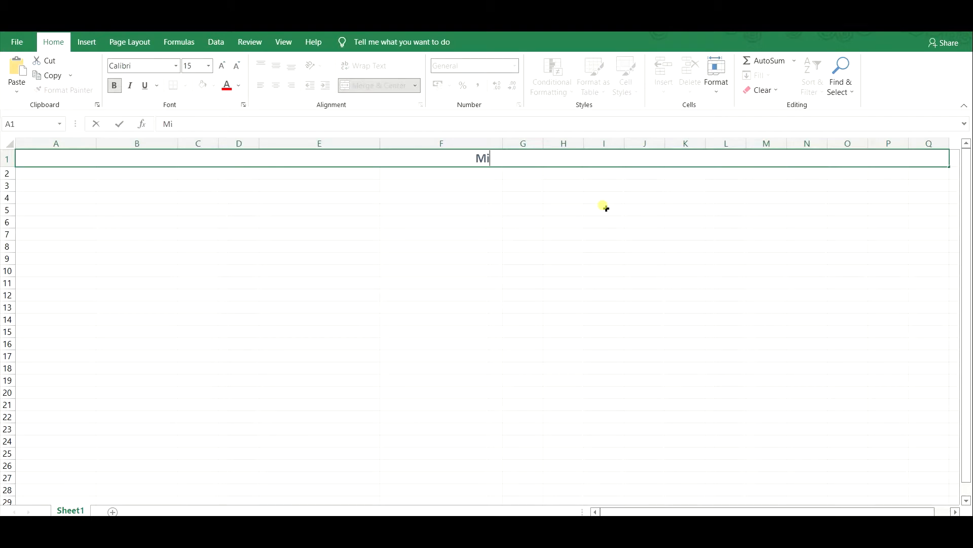
type("nutes Calculator ")
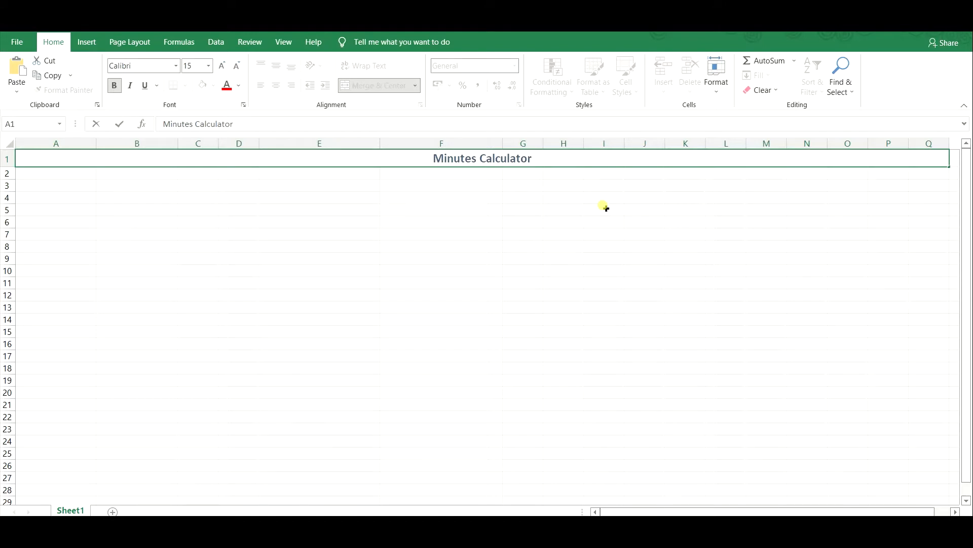
type(":")
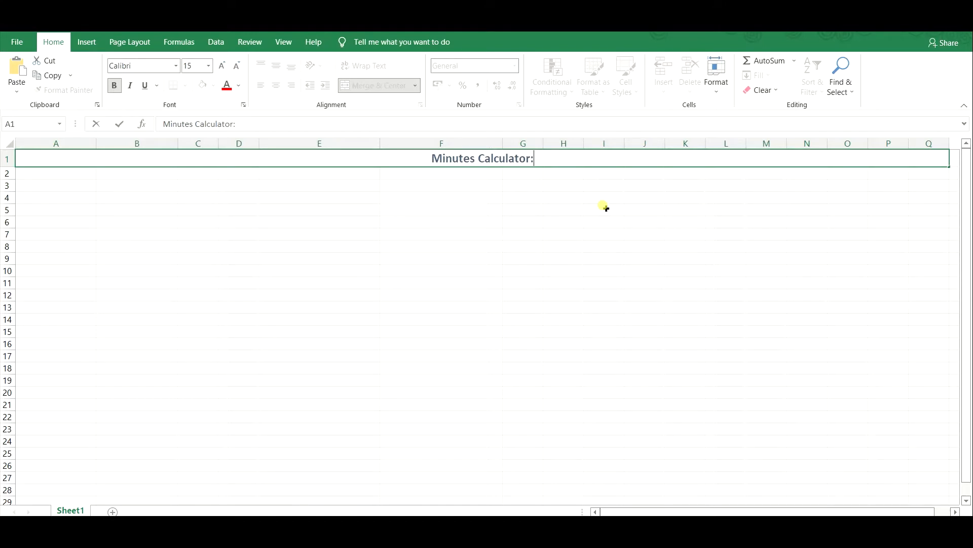
Apply the Heading 2 cell style to cells A2, B2, E2 and F2
left_click(66, 172)
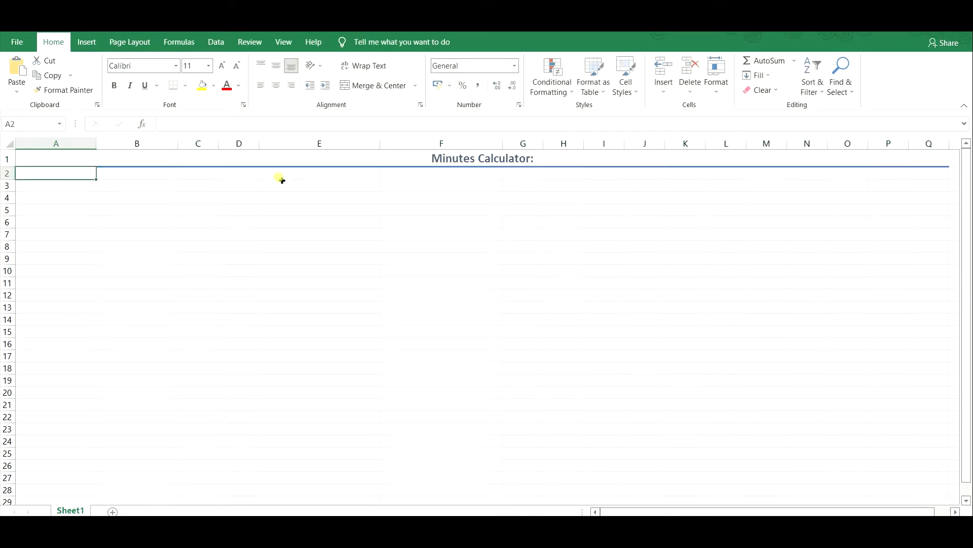
left_click(132, 169, "ctrl")
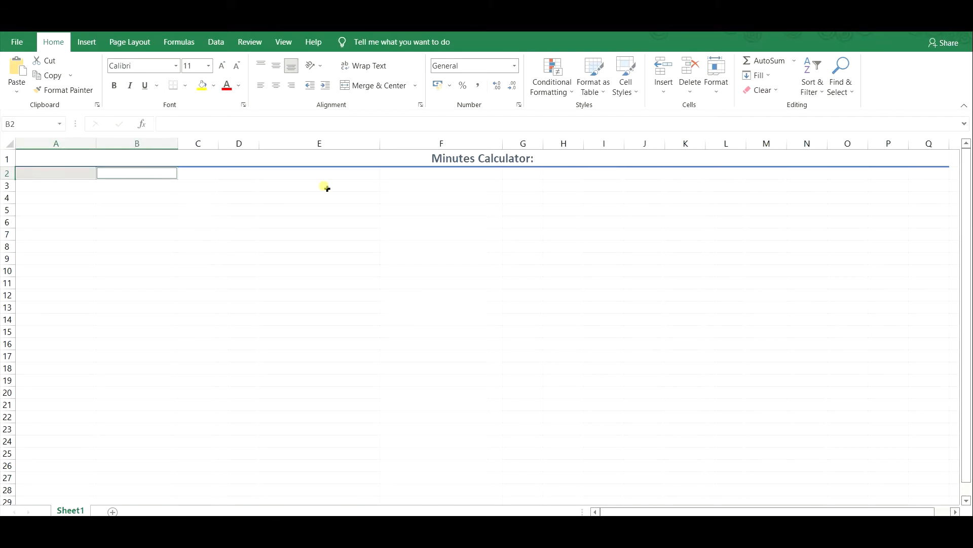
left_click(337, 172, "ctrl")
left_click(412, 172, "ctrl")
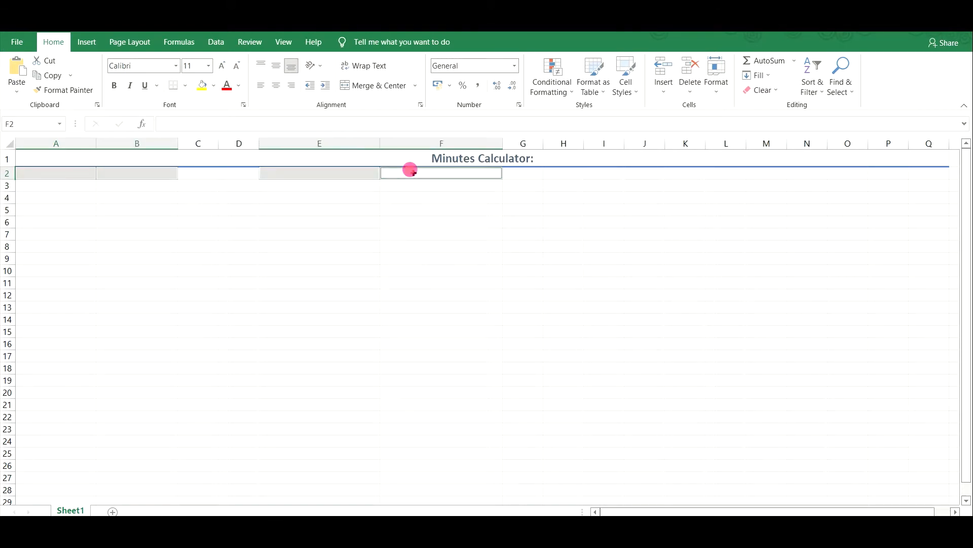
left_click(635, 91)
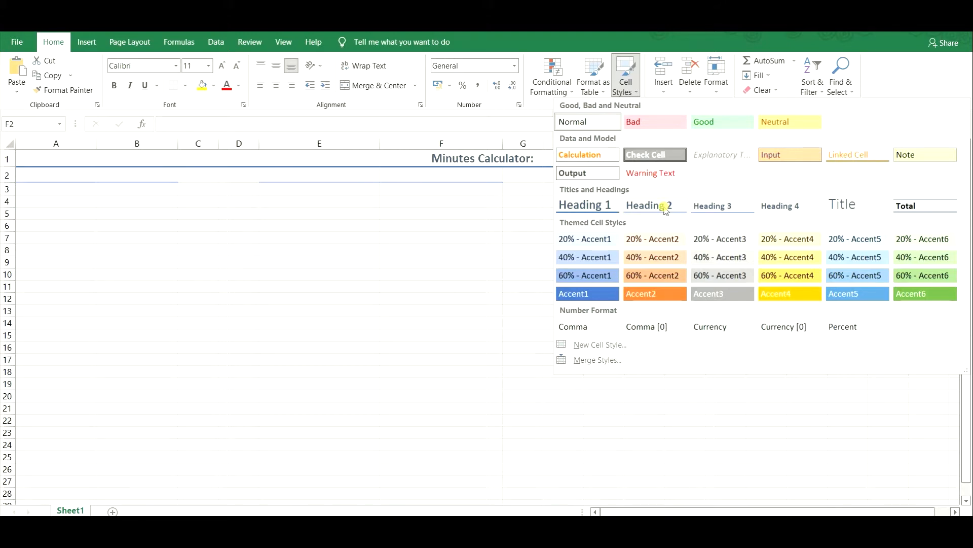
key("Escape")
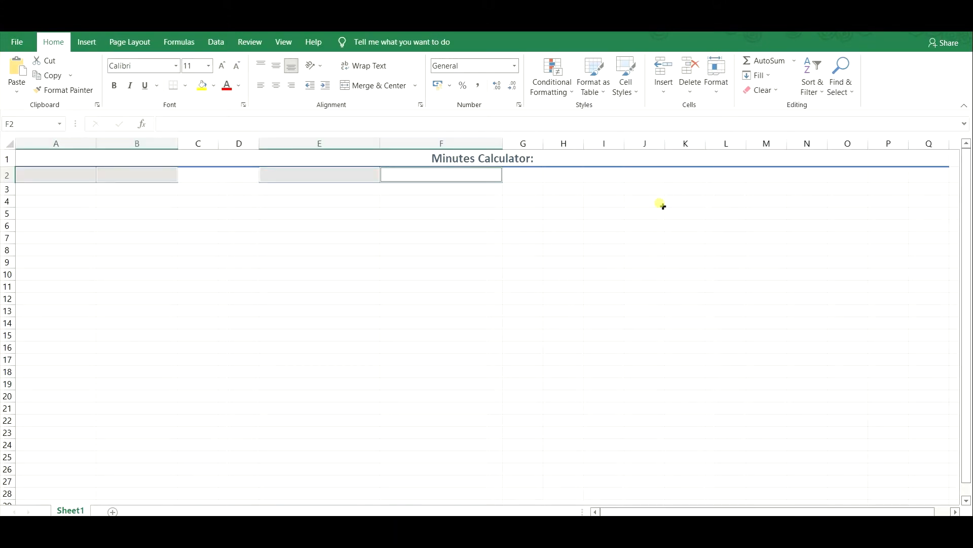
Enter the headings "Start time:" in A2 and "End time:" in B2
left_click(44, 178)
double_click(57, 176)
type("Start")
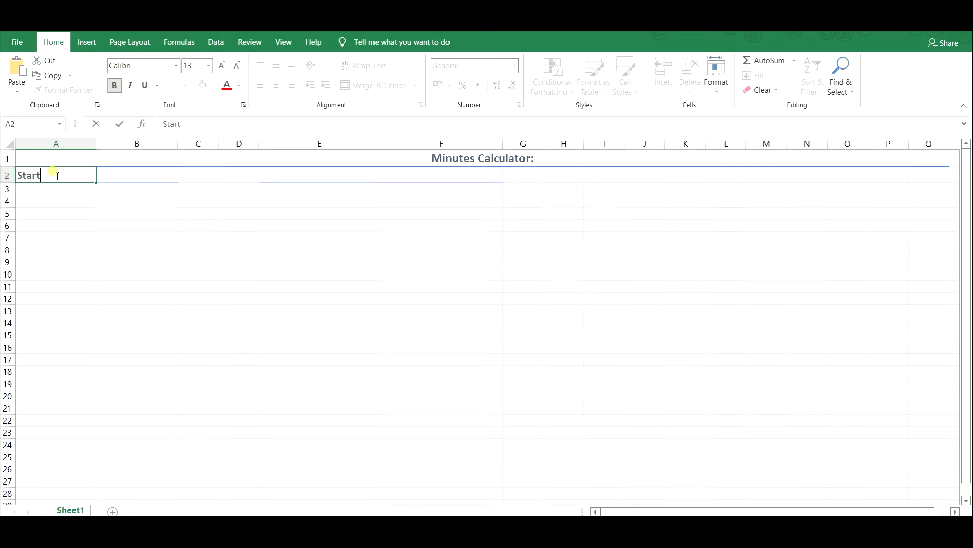
type(" time:")
key("Tab")
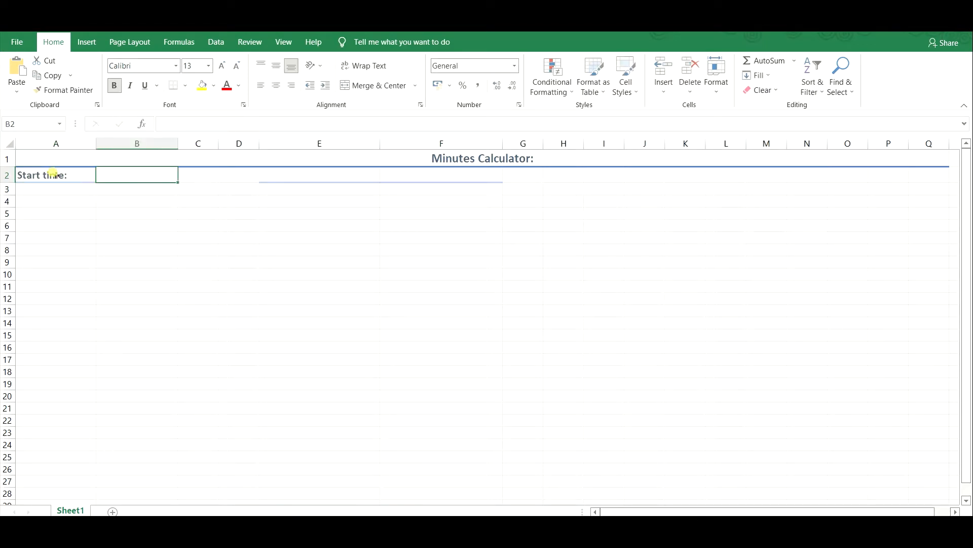
type("End ")
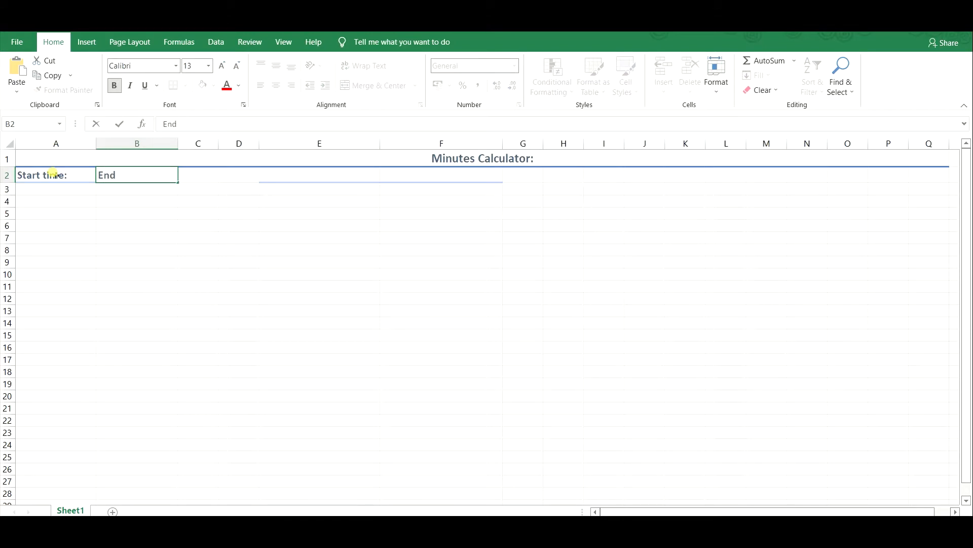
type("time:")
Enter the headings "Hours and minutes:" in E2 and "Minutes:" in F2
left_click(319, 178)
type("Hours and minutes")
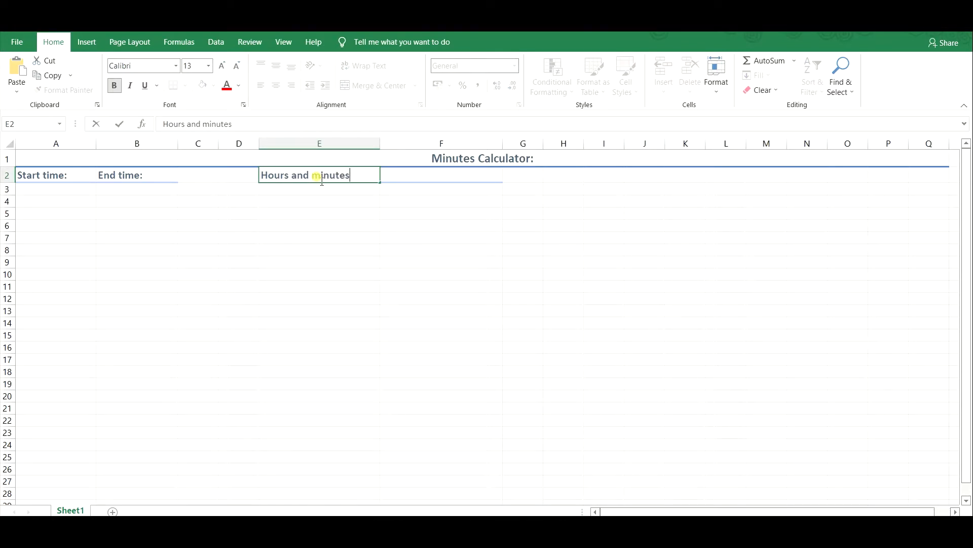
key("Tab")
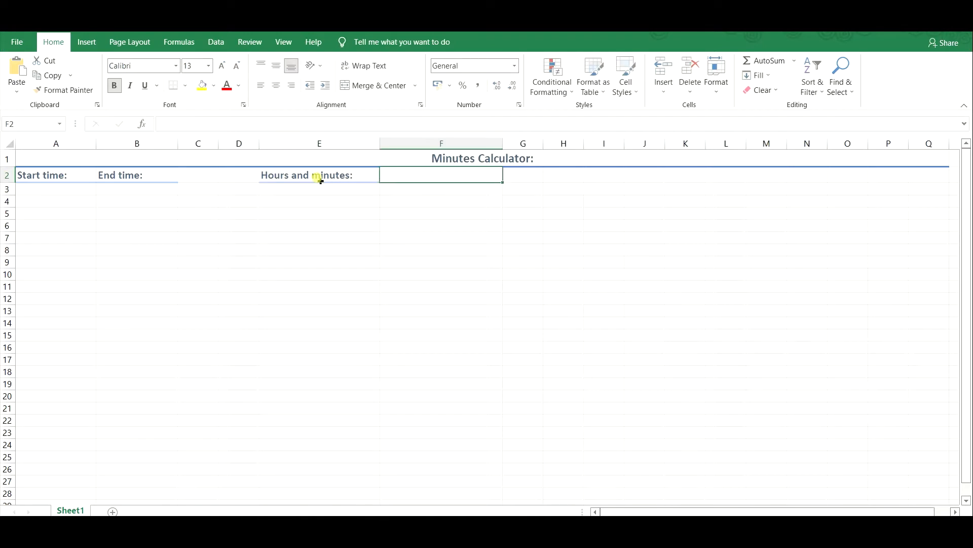
type("Minutes:")
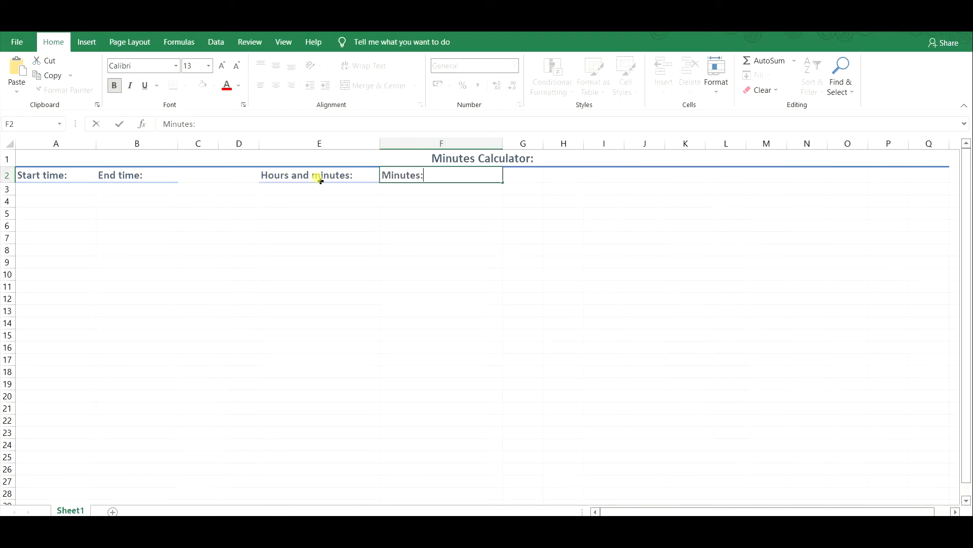
Format the start and end time cells A3:B28 with the Time number format
left_click(68, 191)
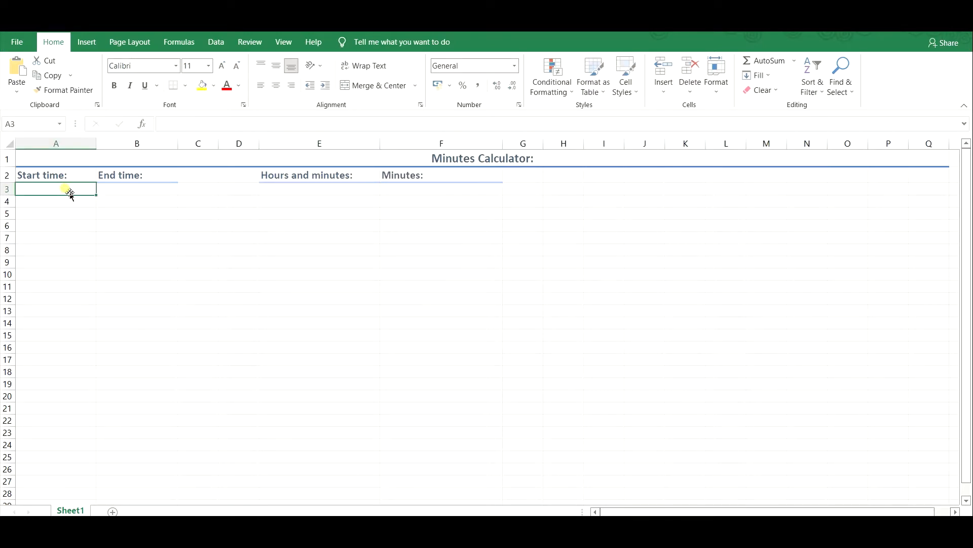
left_click_drag(68, 189, 146, 487)
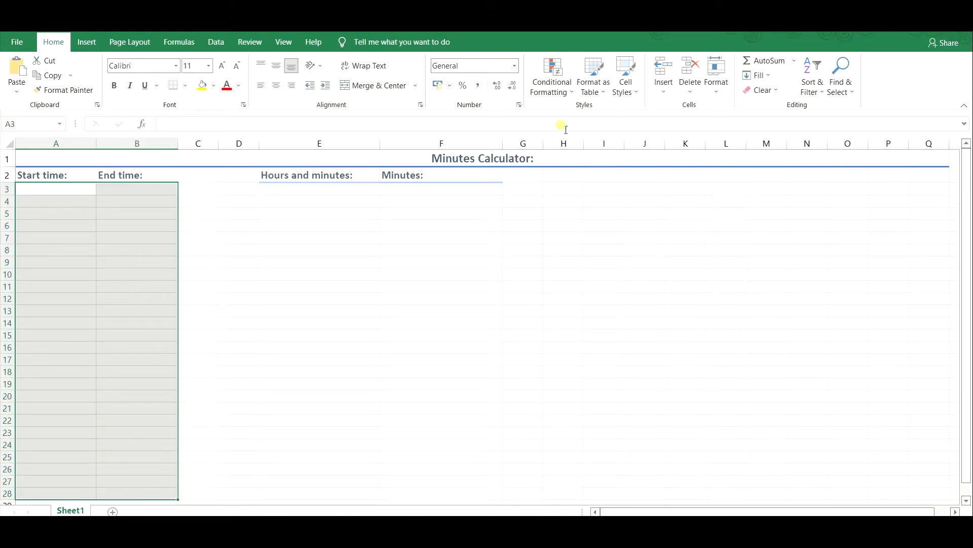
left_click(515, 66)
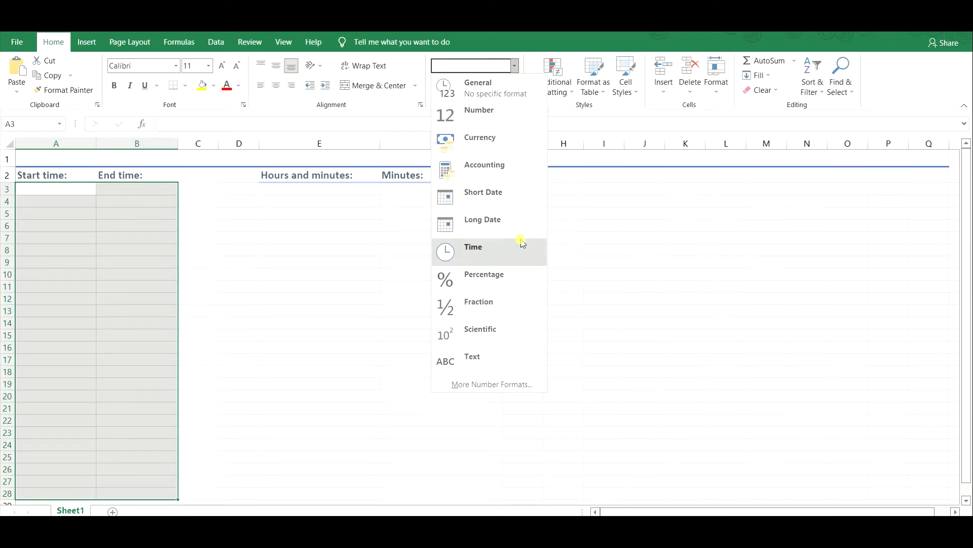
left_click(499, 252)
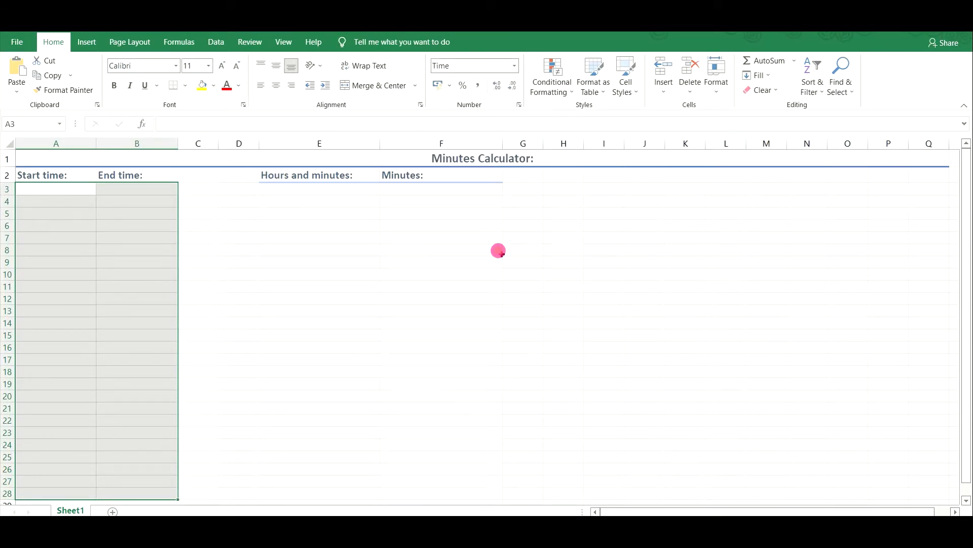
left_click(99, 259)
Enter the formula =SUM(B3-A3) in E3 to calculate the first row's hours and minutes
left_click(304, 186)
type("=")
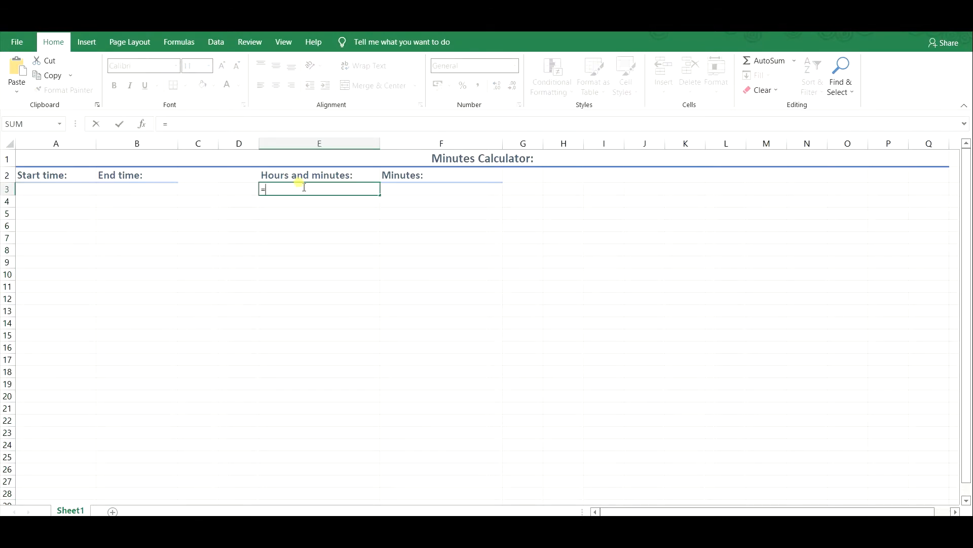
type("su")
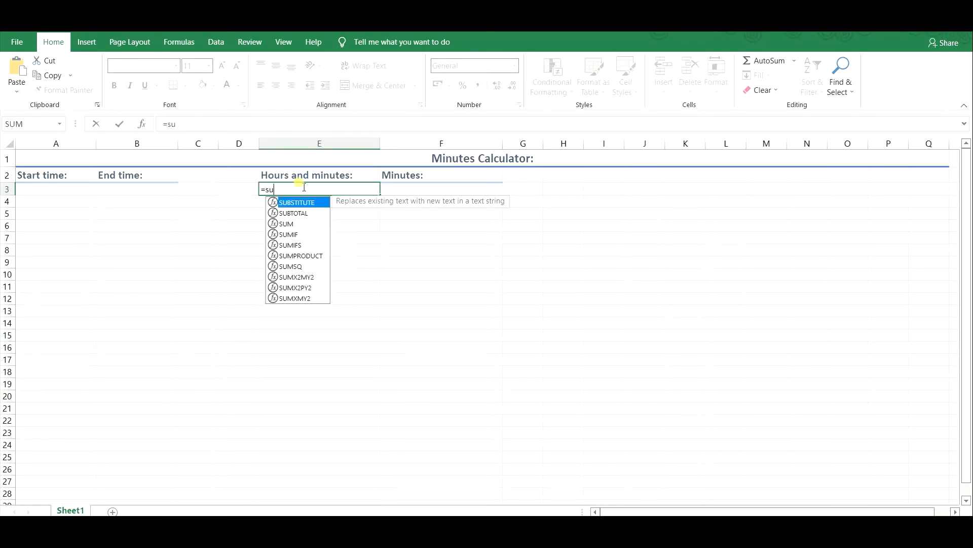
key("BackSpace")
key("BackSpace")
type("SUM(")
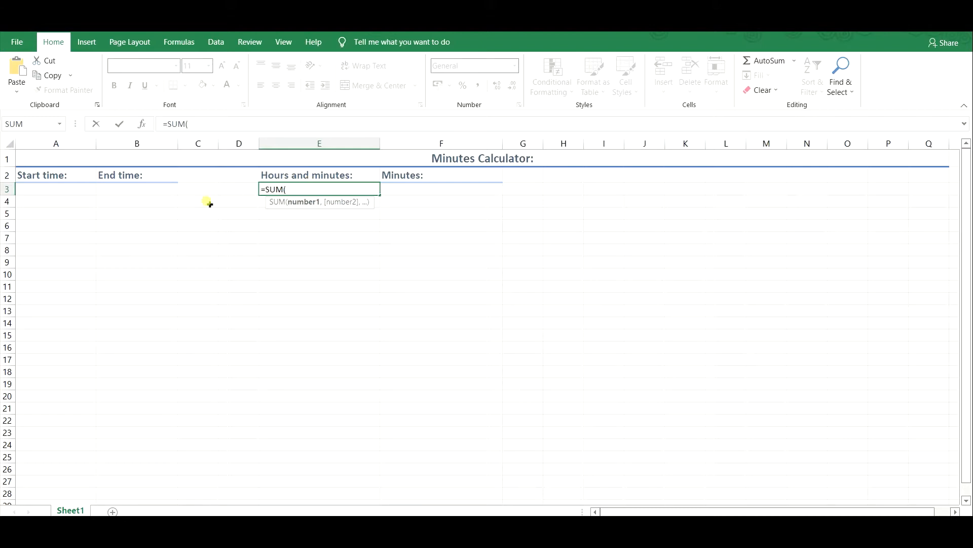
left_click(159, 189)
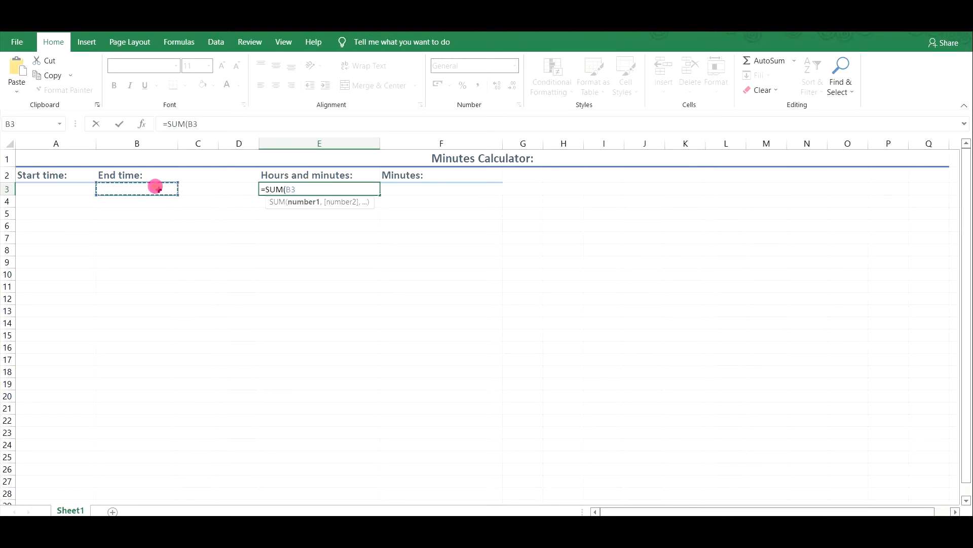
type("-")
left_click(73, 189)
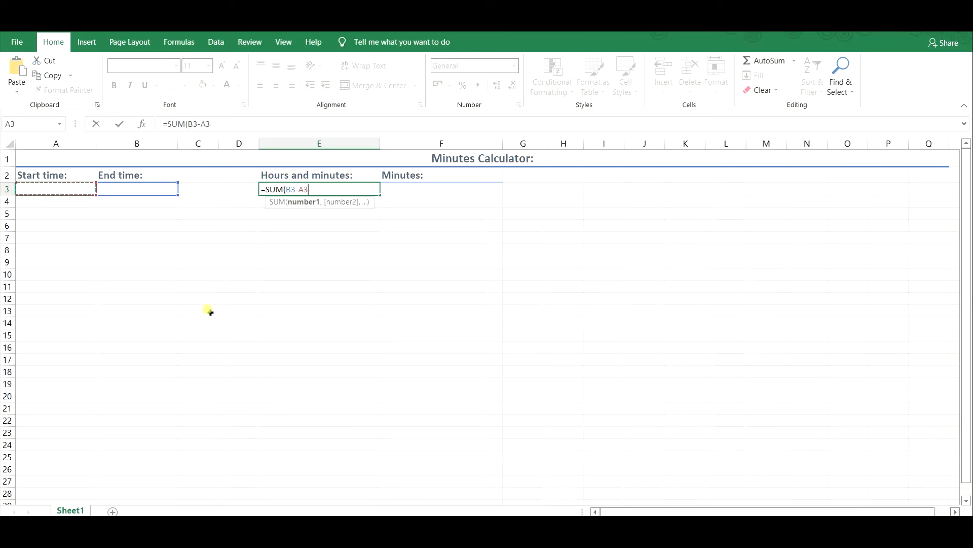
type(")")
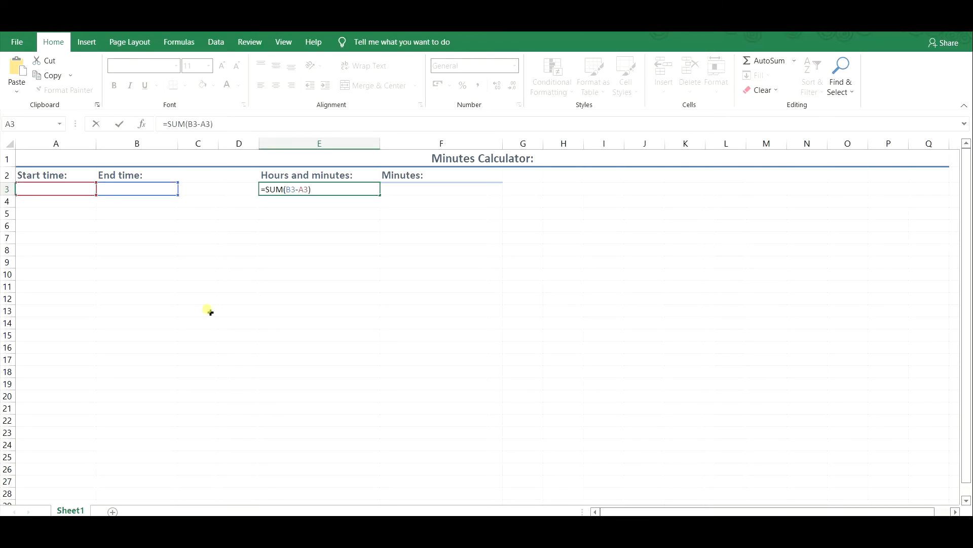
key("Return")
left_click(348, 191)
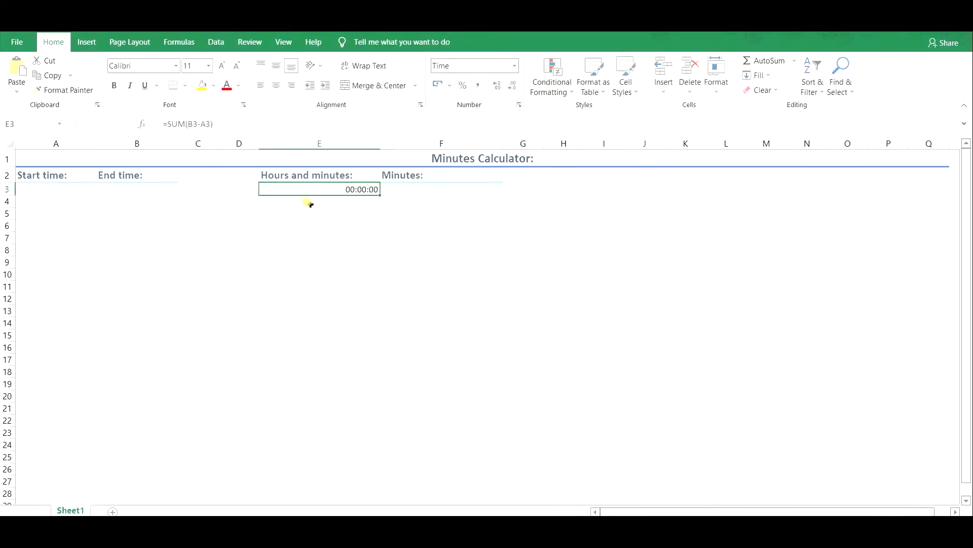
Enter the formula =SUM(B4-A4) in E4 for the second row's hours and minutes
left_click(310, 202)
type("=SUM(")
left_click(157, 200)
type("-")
left_click(81, 200)
type(")")
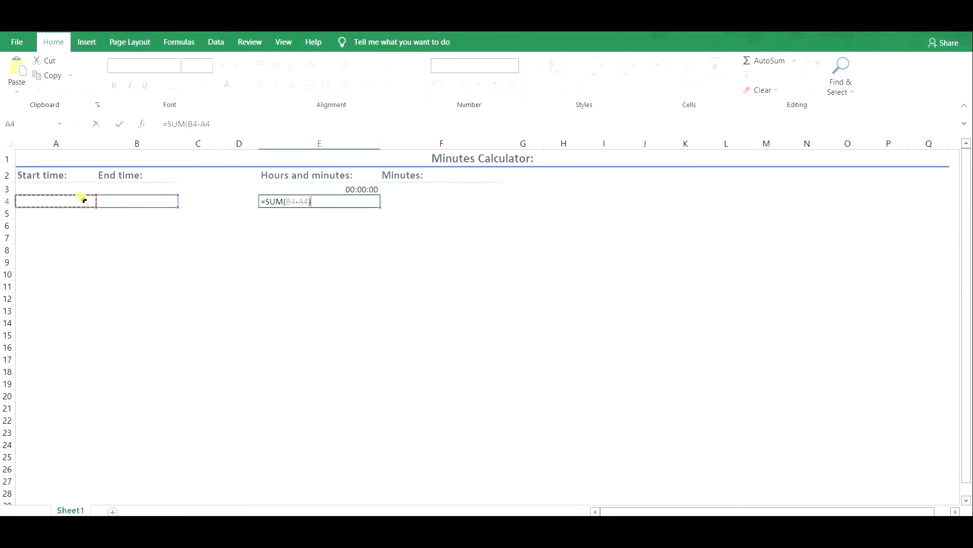
key("Return")
Enter the formula =SUM(B5-A5) in E5 for the third row's hours and minutes
type("=SUM(")
left_click(115, 212)
type("-")
left_click(65, 212)
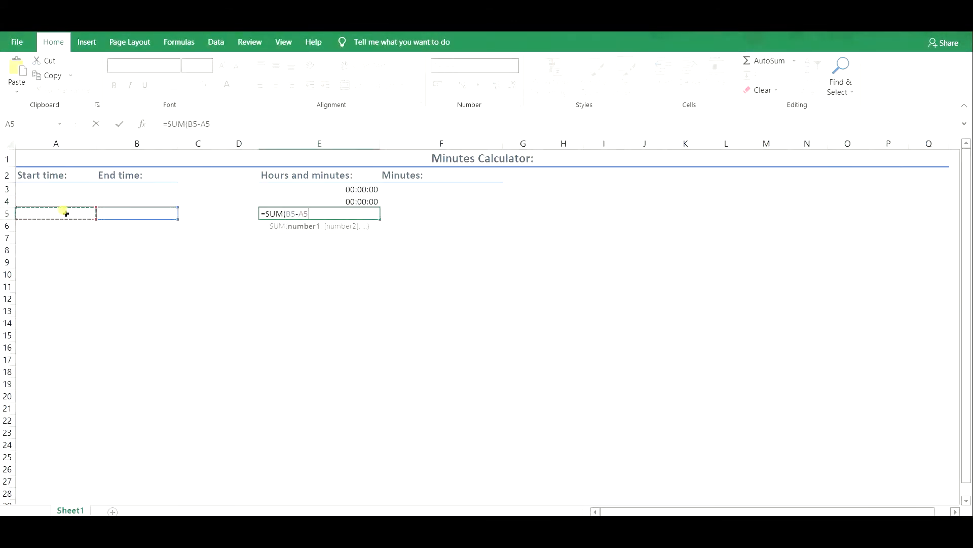
type(")")
key("Return")
Enter the end-minus-start formulas in E6 through E24, from =SUM(B6-A6) to =SUM(B24-A24)
type("=SUM(")
left_click(63, 224)
left_click(102, 226)
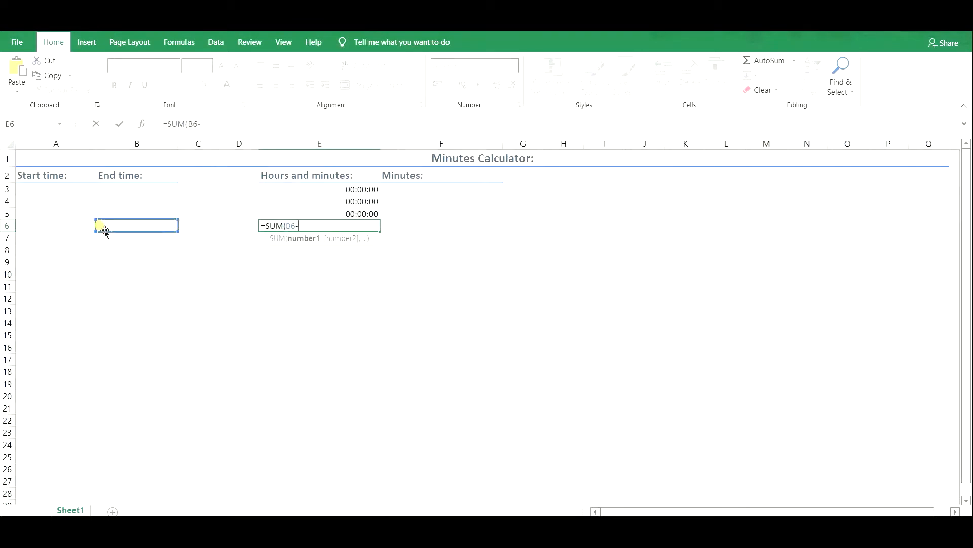
type("-")
left_click(65, 224)
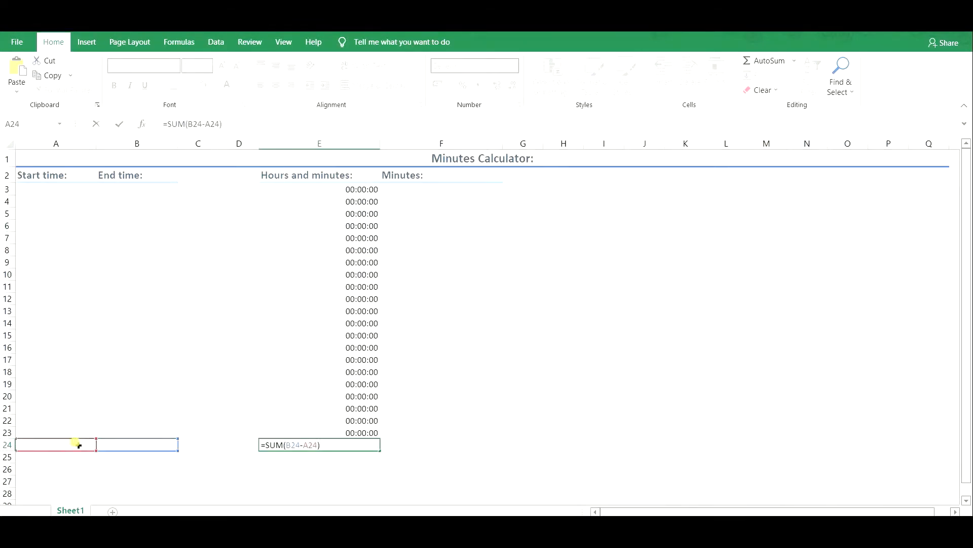
key("Return")
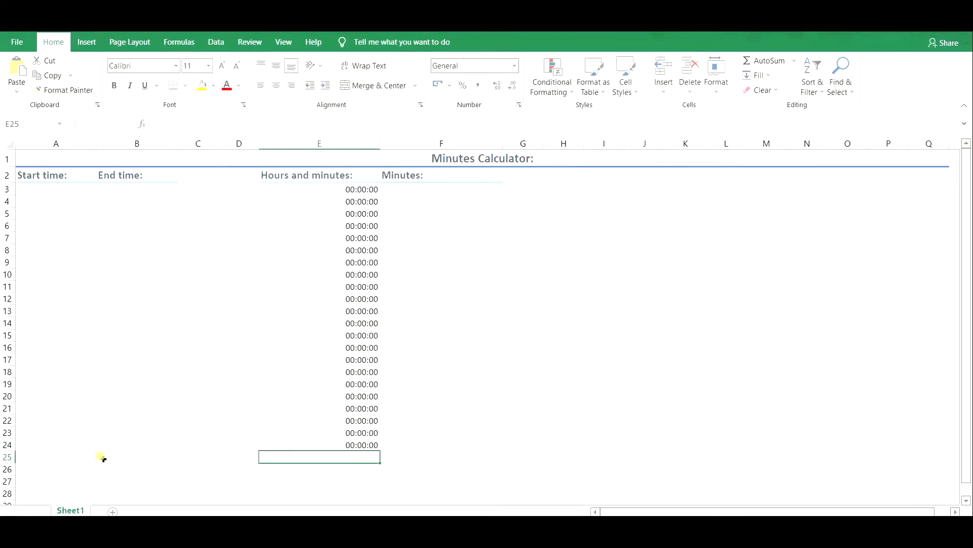
Enter the formula =SUM(B25-A25) in E25 to calculate that row's hours and minutes
type("=SUM(")
left_click(108, 459)
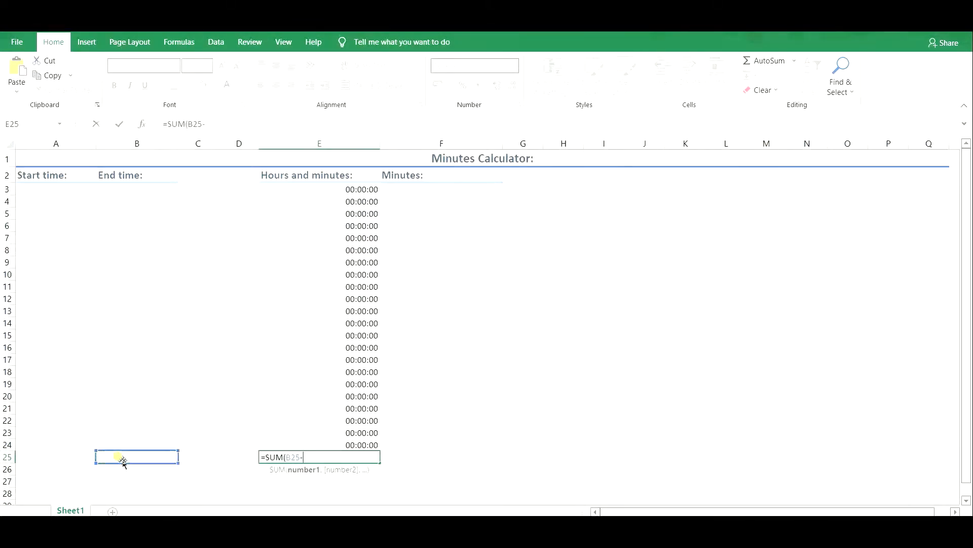
type("-")
left_click(79, 456)
key("Return")
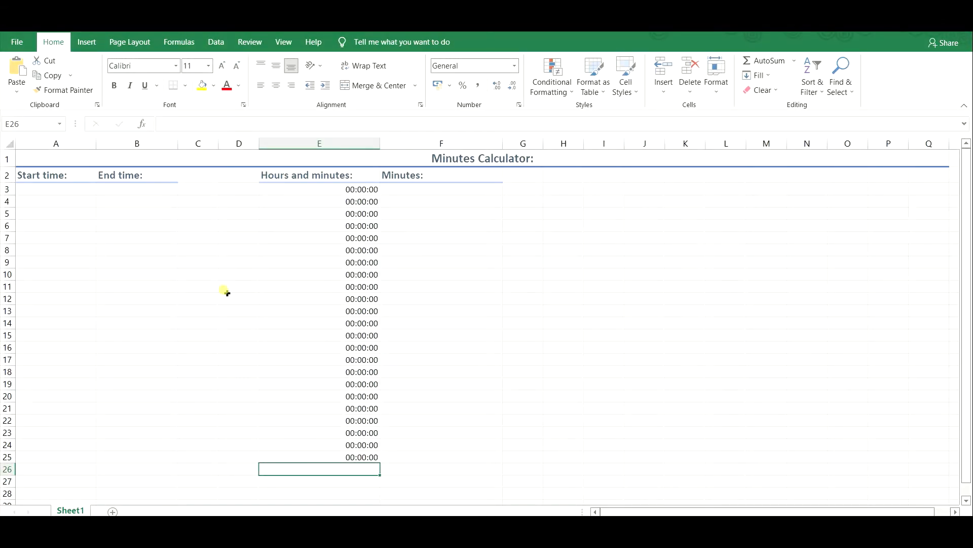
Enter the formula =E3*1440 in F3 to convert the first row's elapsed time to minutes
left_click(400, 190)
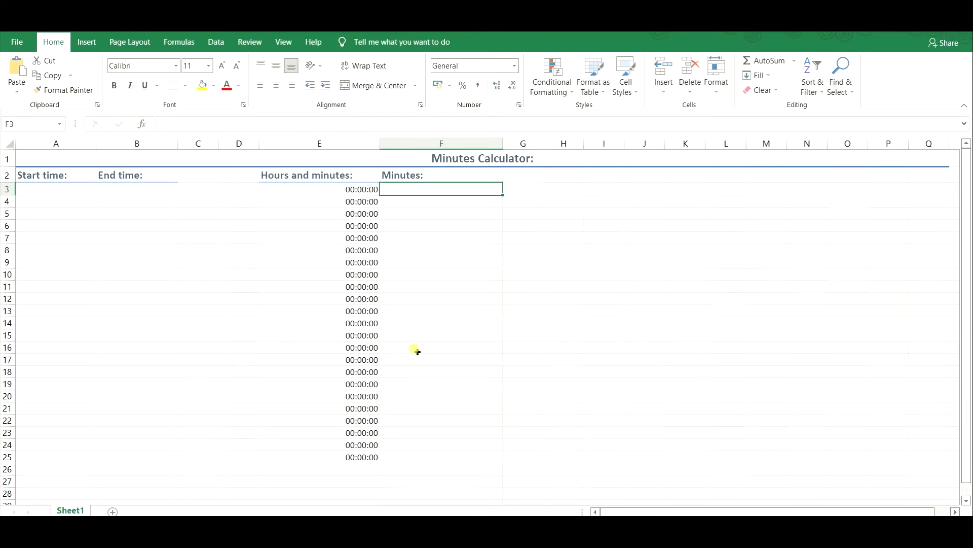
type("=")
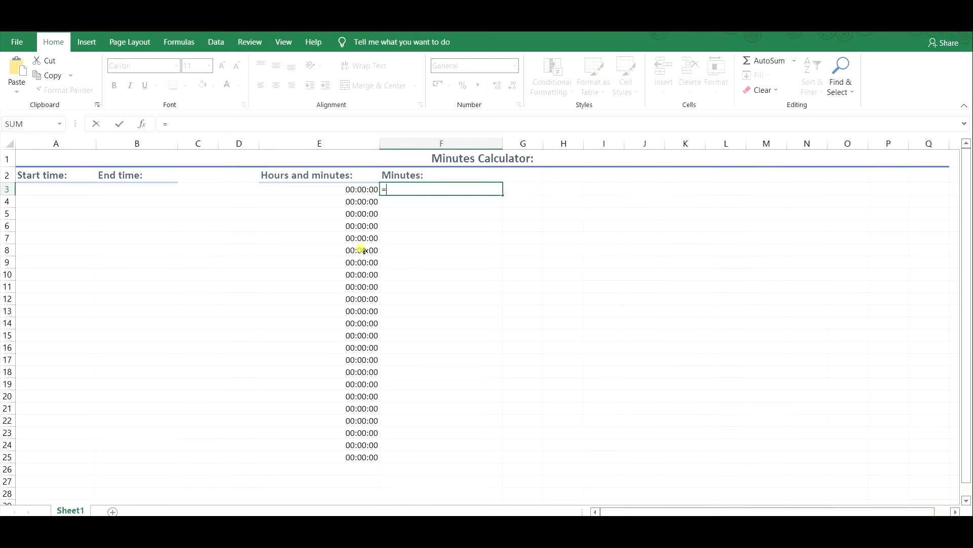
left_click(348, 191)
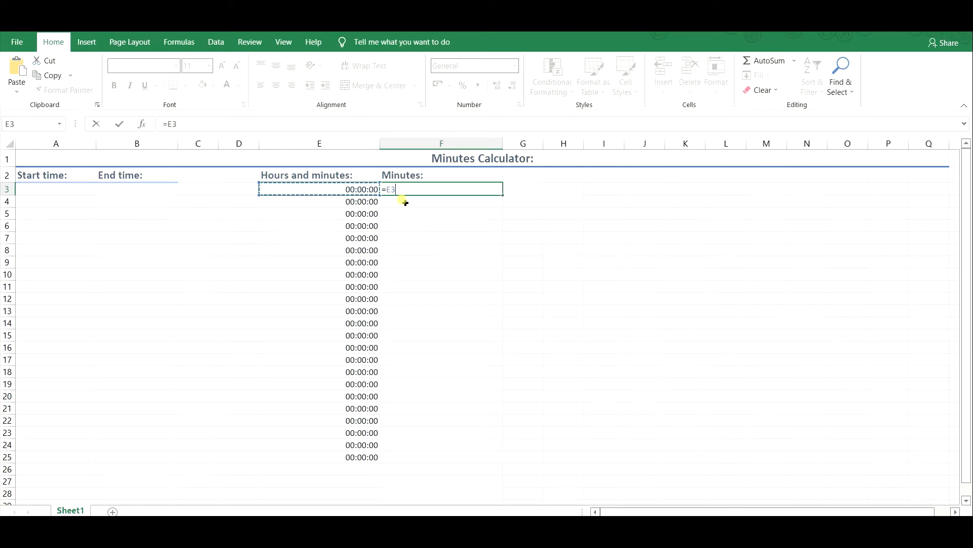
type("*")
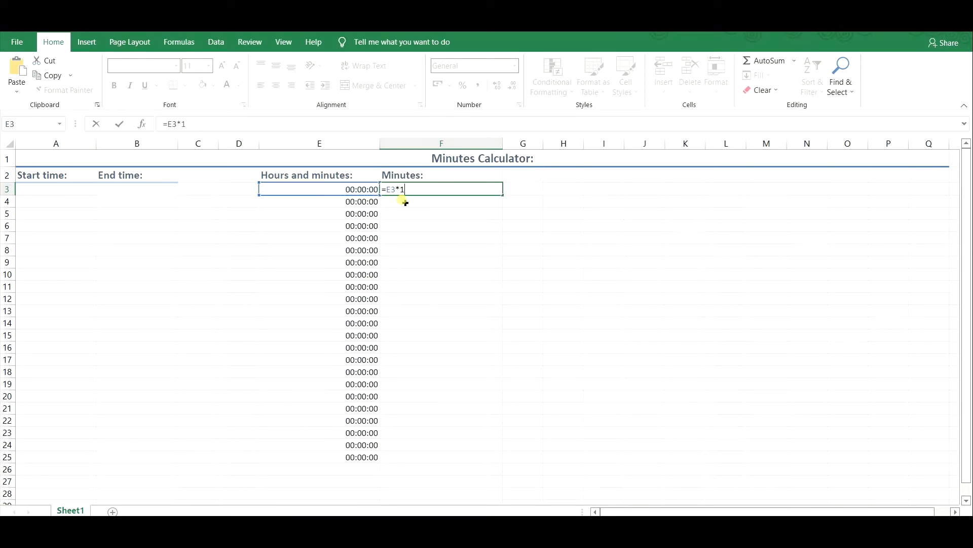
type("1440")
key("Return")
Enter the matching minutes formulas in F4 through F23, each based on the column E time in its own row
type("=")
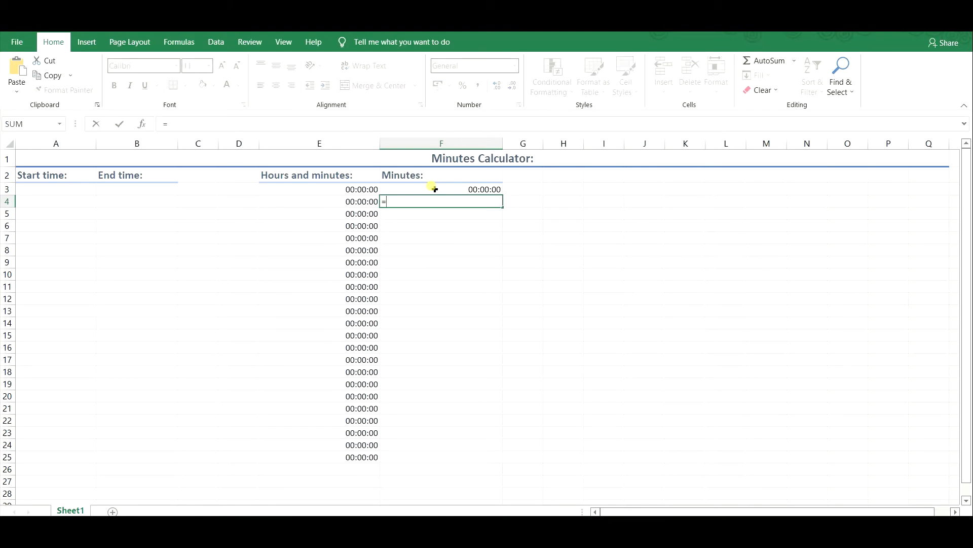
left_click(357, 202)
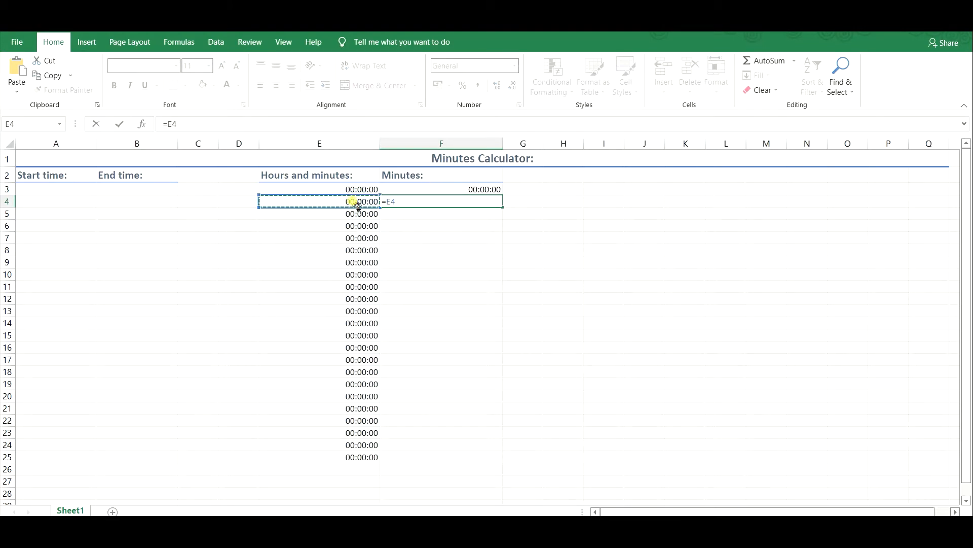
key("Return")
type("=")
left_click(355, 214)
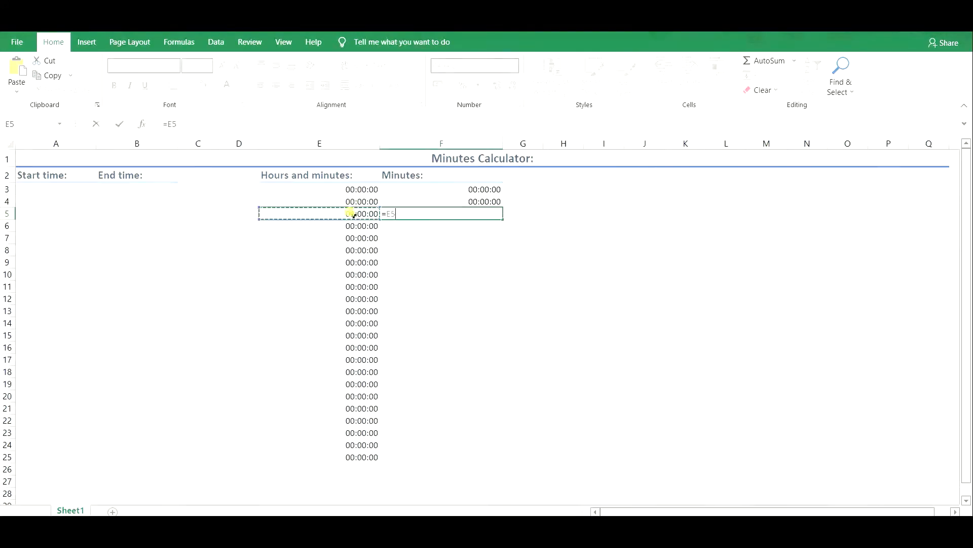
key("Return")
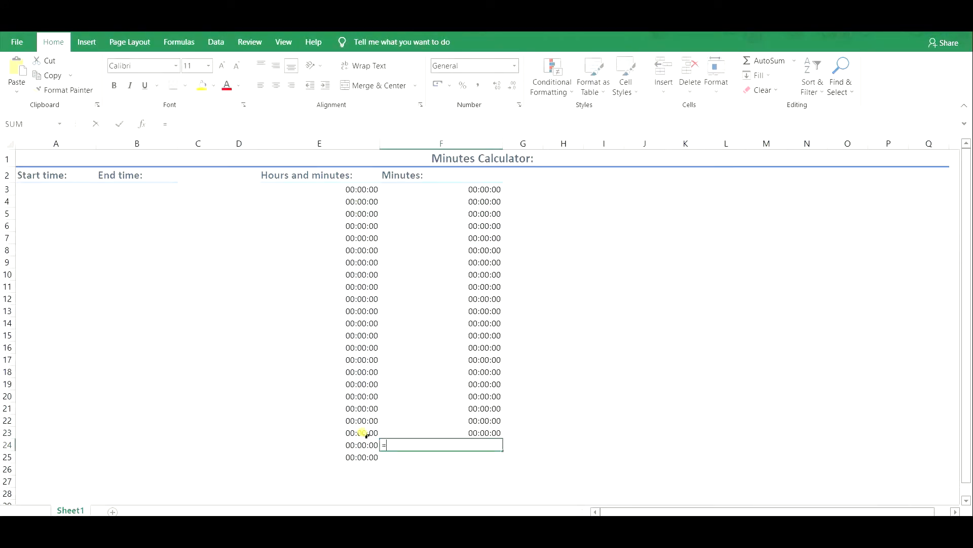
Enter the minutes formulas in F24 and F25, based on the elapsed times in E24 and E25
left_click(363, 444)
key("Return")
type("=")
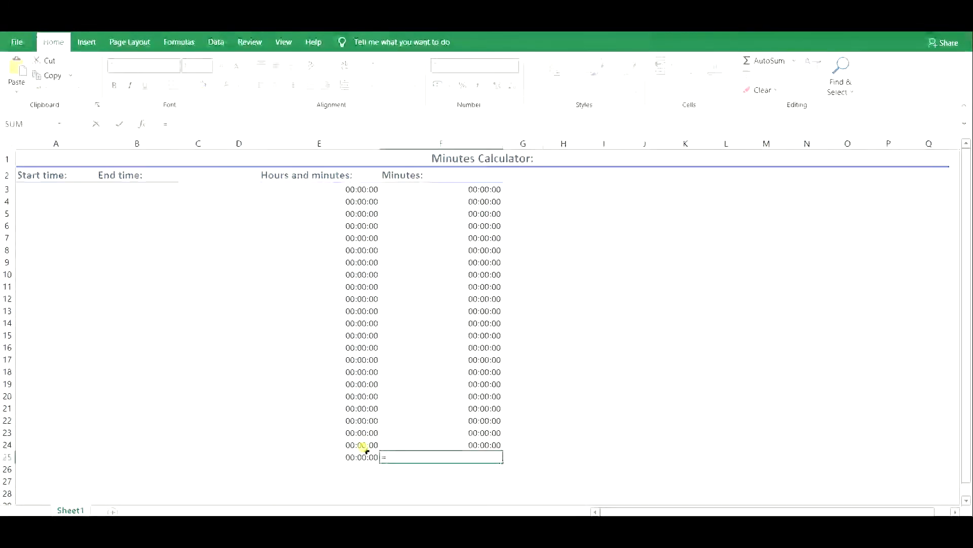
left_click(355, 456)
key("Return")
Open the cell formatting settings for the Minutes cells F3:F25
left_click_drag(418, 187, 446, 451)
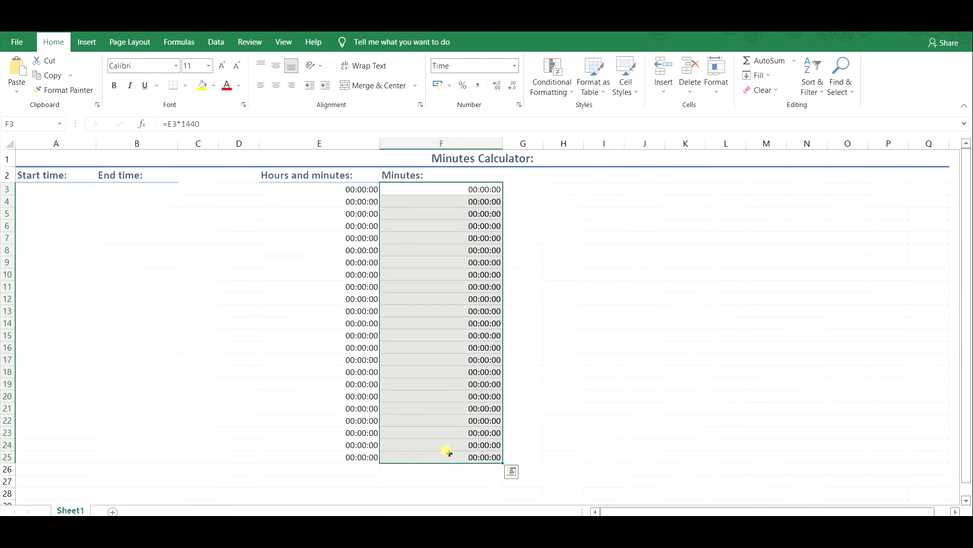
right_click(449, 394)
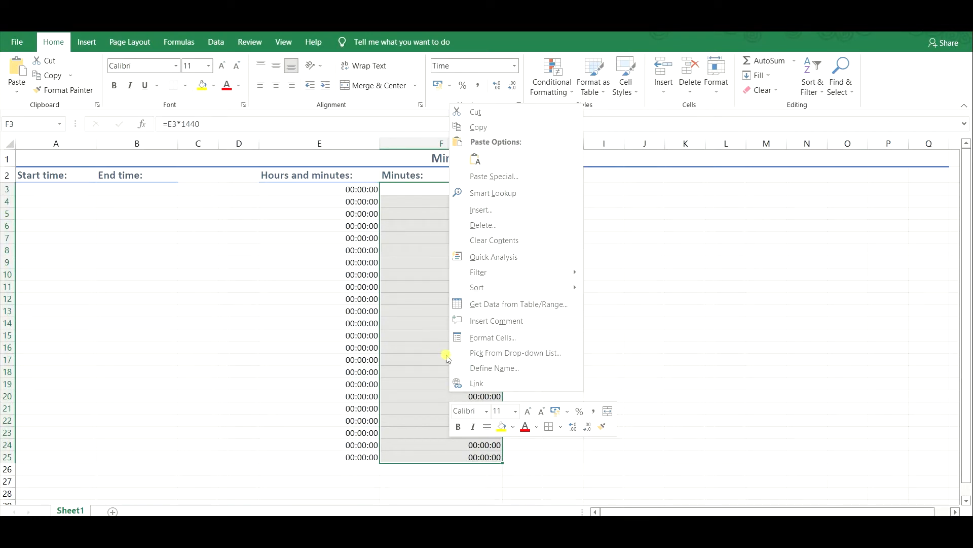
left_click(465, 338)
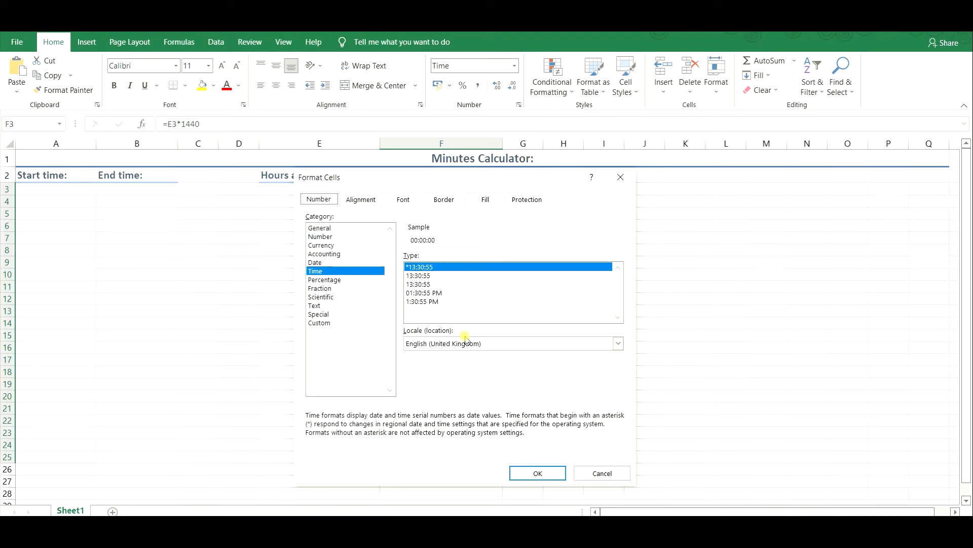